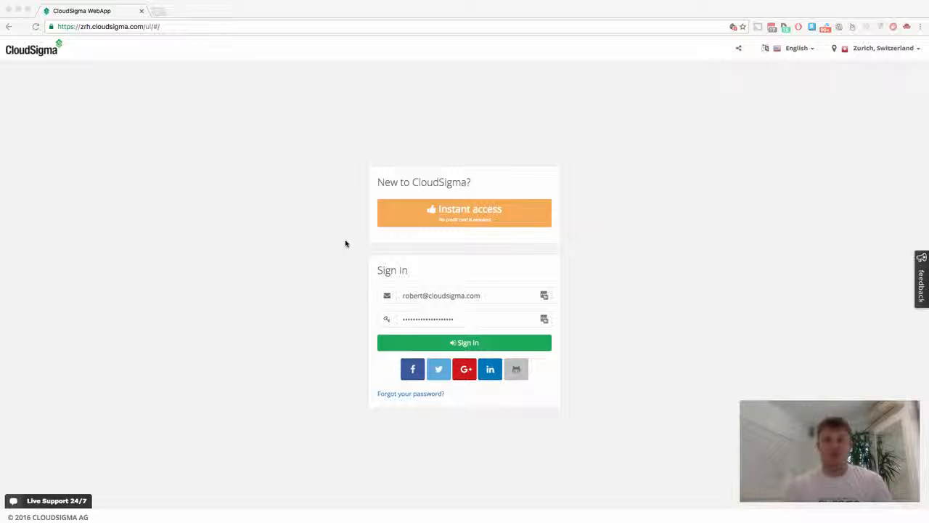
- Sign in with the prefilled credentials to reach the account dashboard
left_click(478, 343)
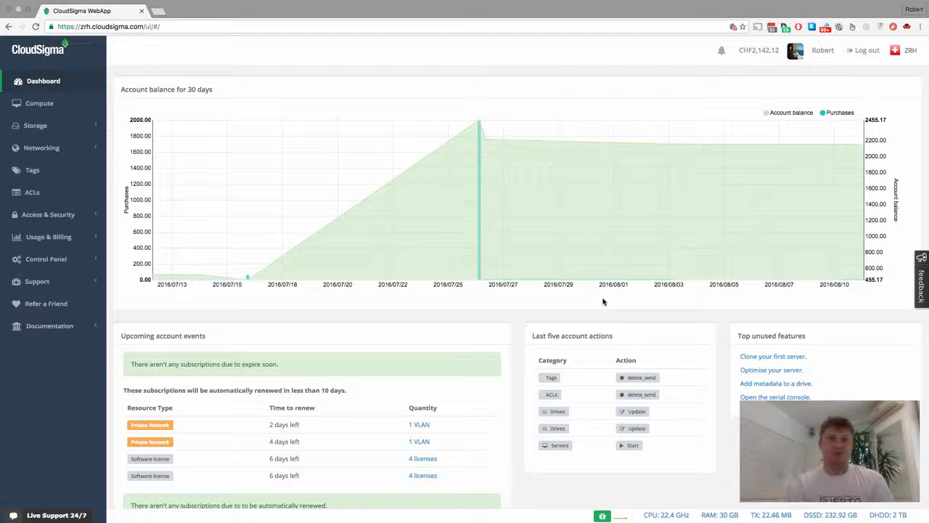
- Go to the ACLs page showing the existing 'My first ACL'
left_click(45, 193)
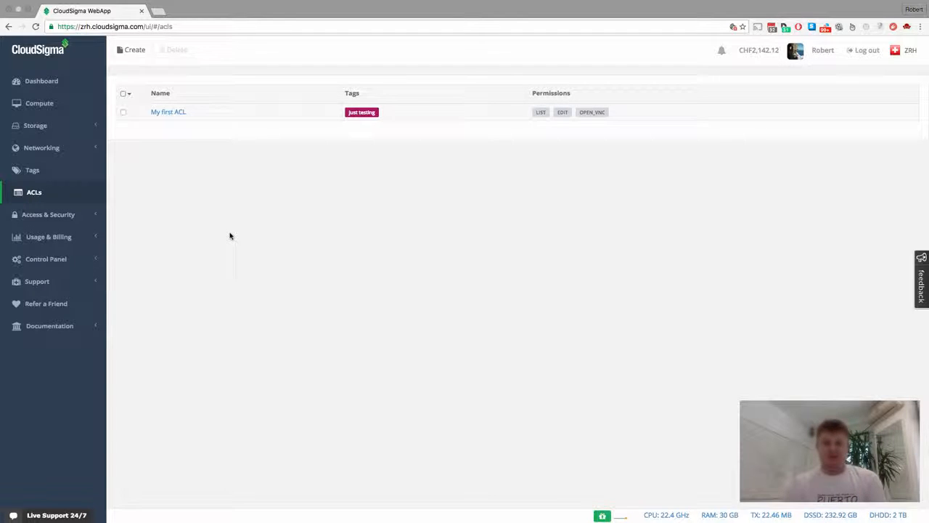
- Go to the Tags page listing the 'just testing' tag
left_click(55, 172)
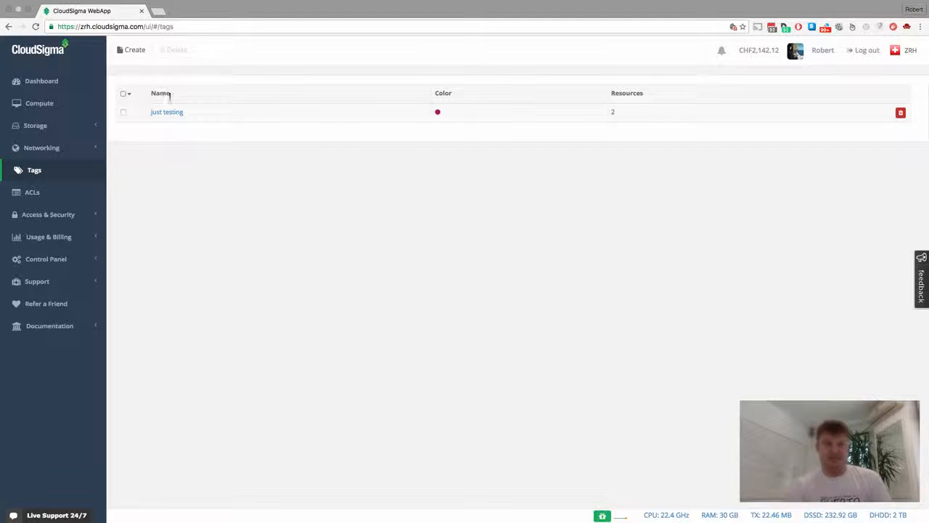
- Create a tag named 'database' with light blue colour #5d94e6 and save it
left_click(133, 53)
left_click(409, 102)
type("database")
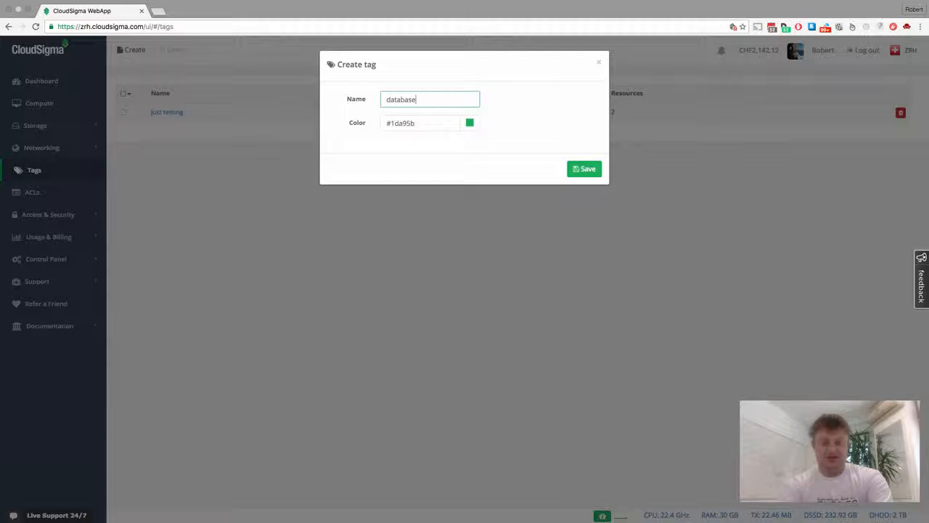
left_click(470, 123)
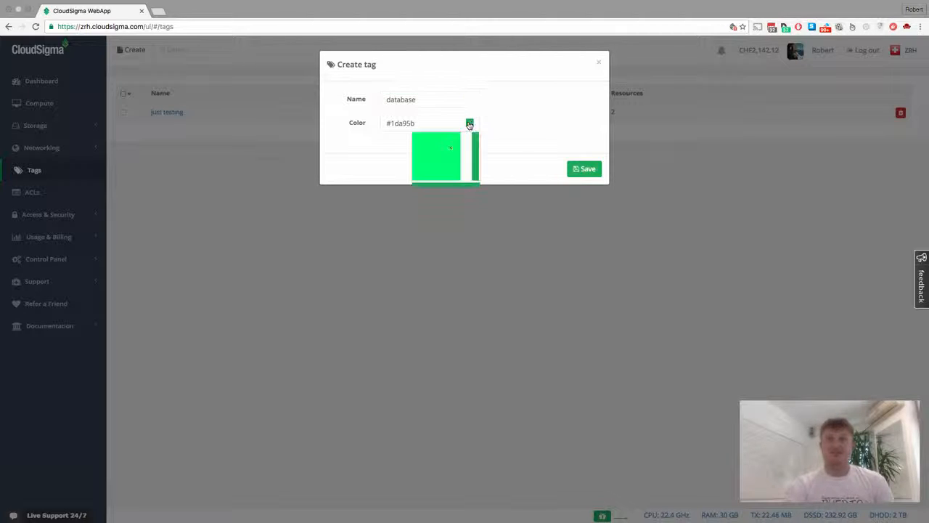
mouse_move(466, 158)
left_mouse_down()
mouse_move(466, 141)
mouse_move(466, 151)
left_mouse_up()
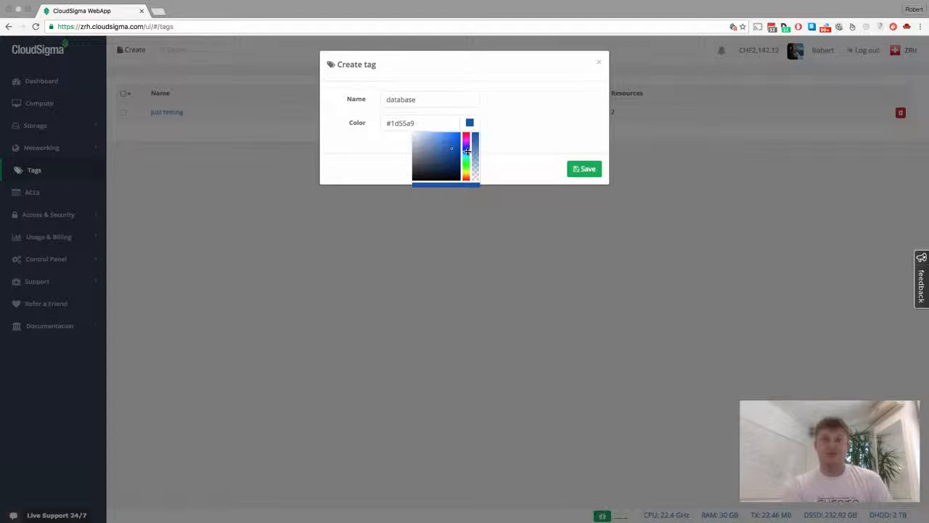
left_click(441, 138)
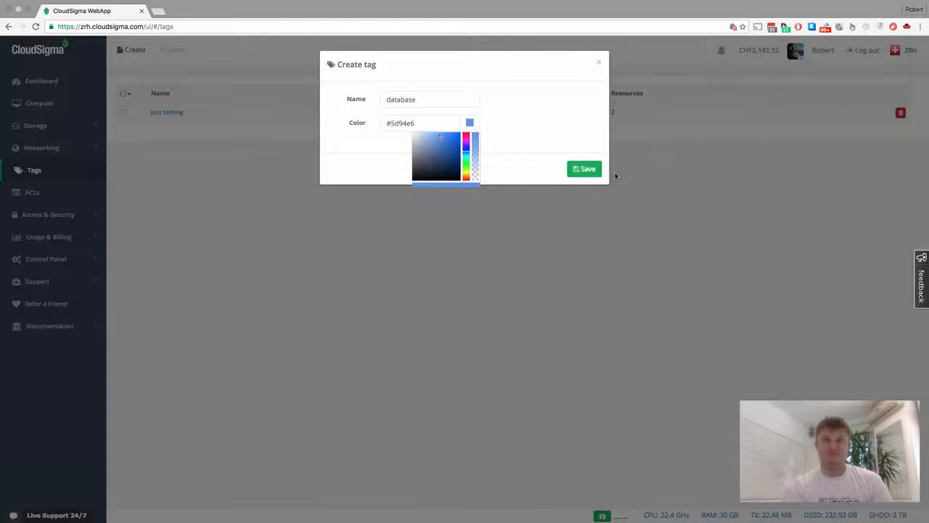
left_click(582, 171)
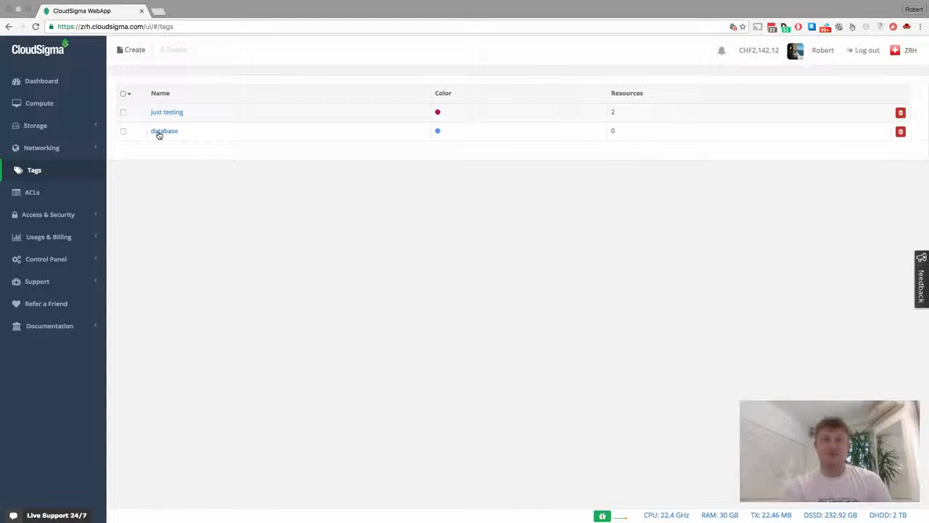
double_click(613, 130)
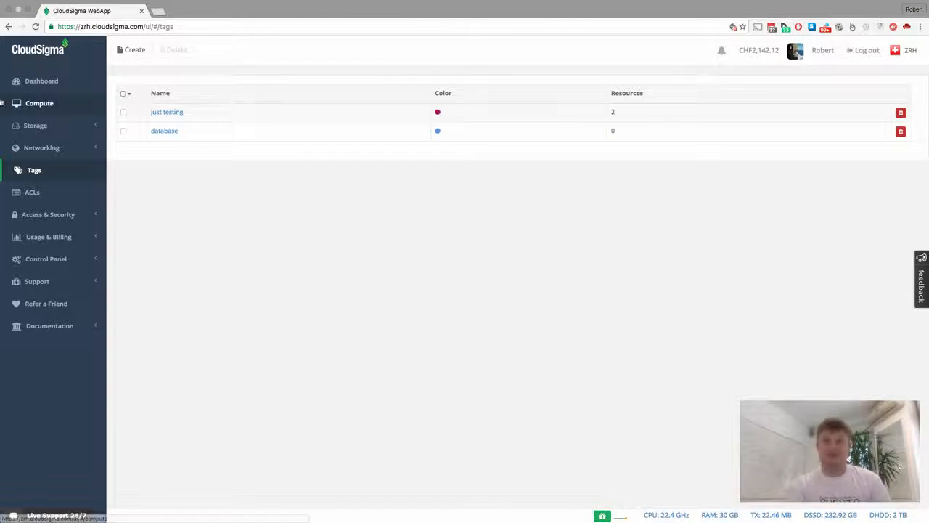
- On the Compute page, apply the 'database' tag to MongoDB and SQL Server 2012, then deselect both
left_click(54, 111)
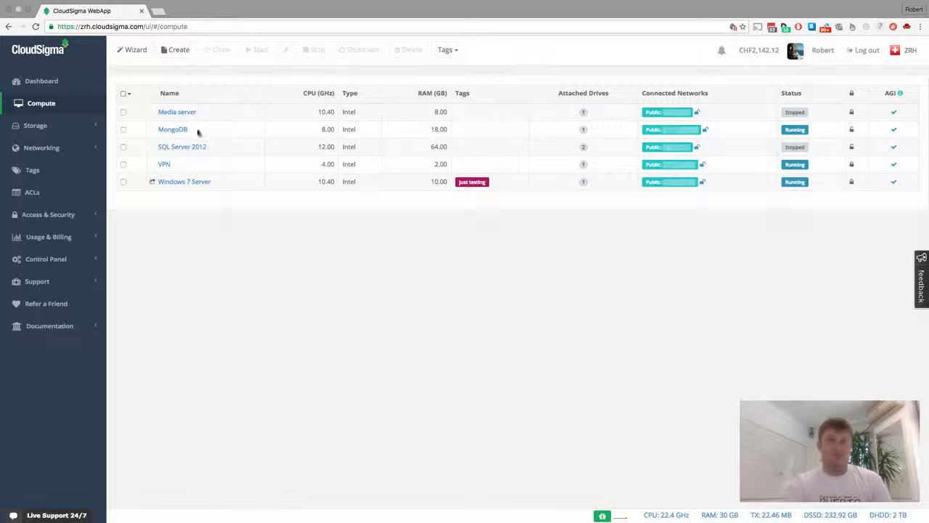
left_click(124, 130)
left_click(123, 147)
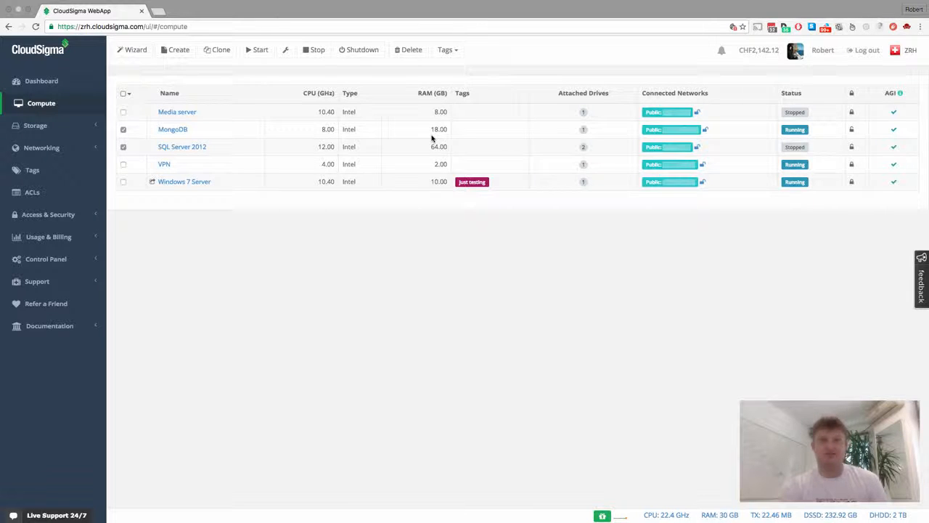
left_click(450, 51)
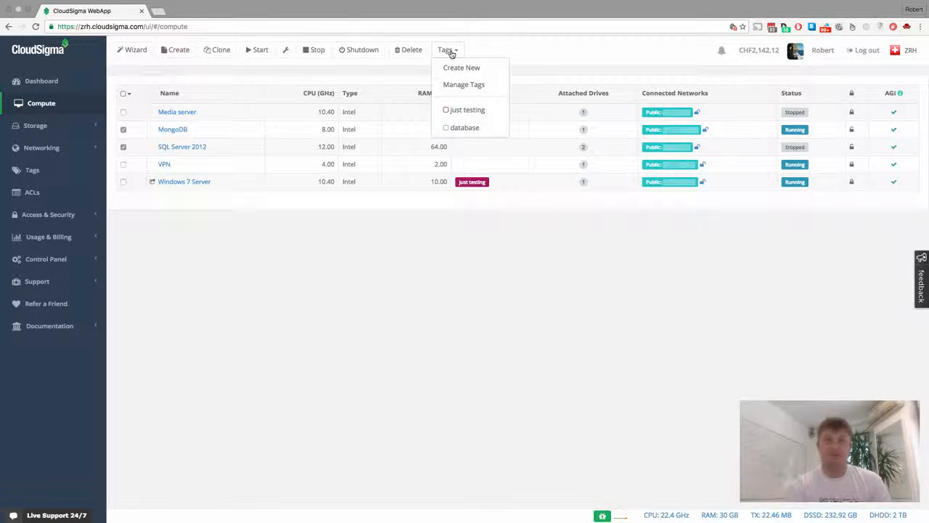
left_click(464, 128)
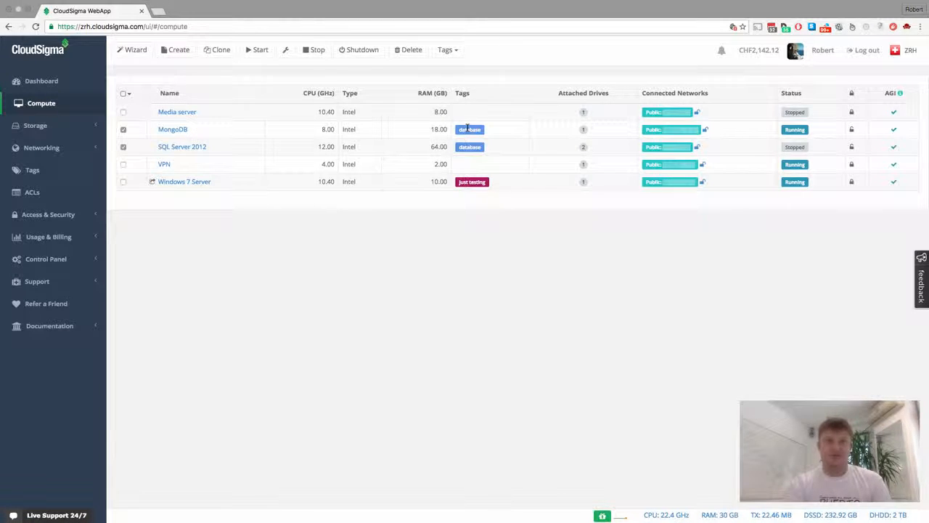
left_click(123, 129)
left_click(124, 147)
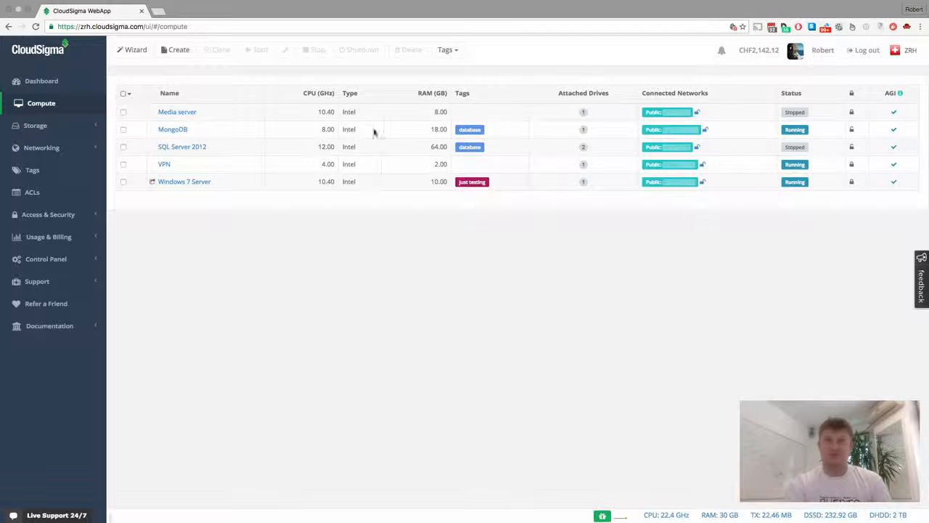
- From the ACLs list, create an ACL named 'Database Admin' and save it
left_click(33, 194)
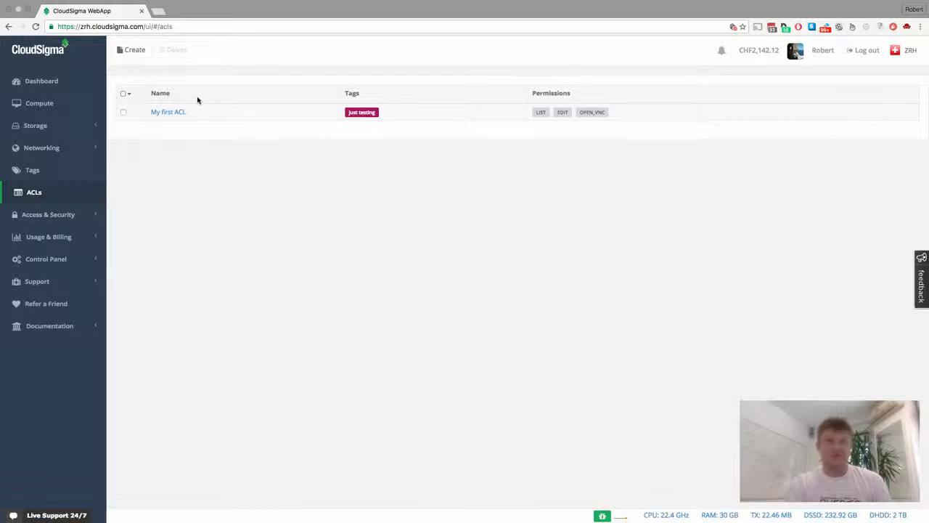
left_click(126, 51)
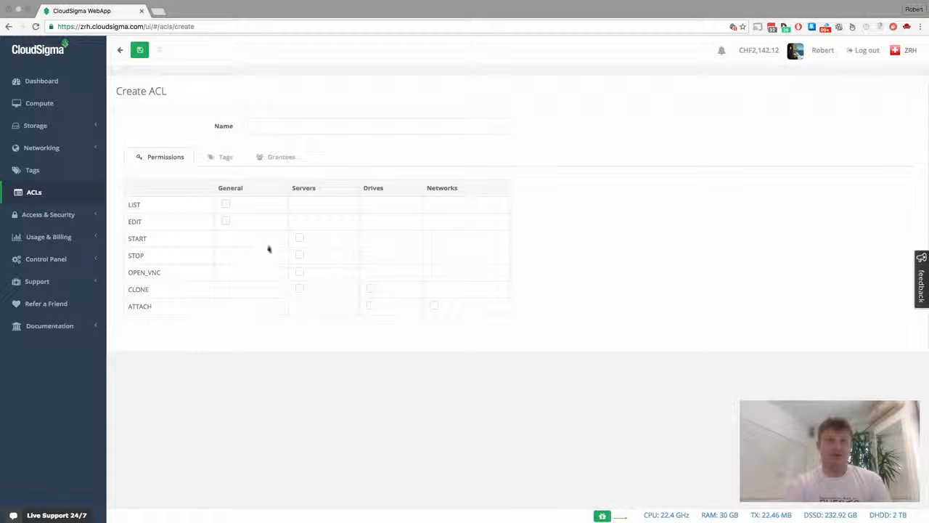
left_click(288, 120)
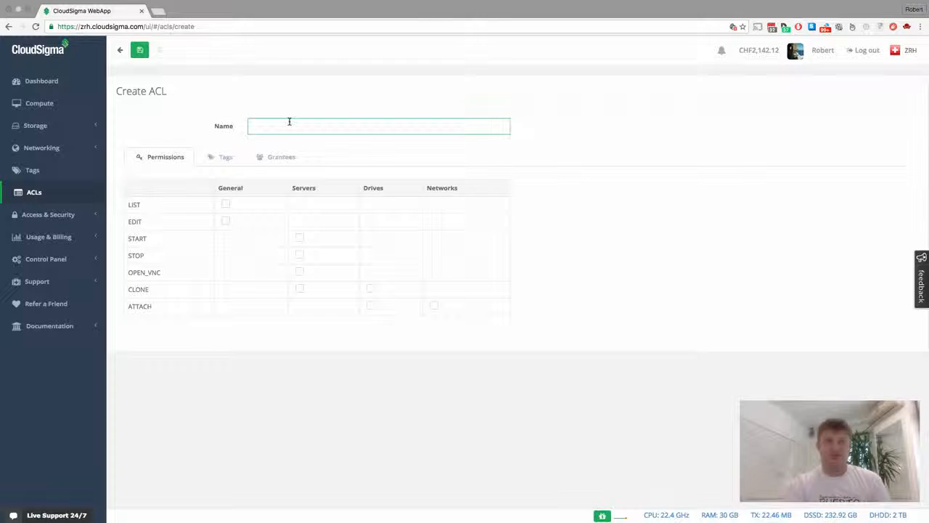
type("Dabase")
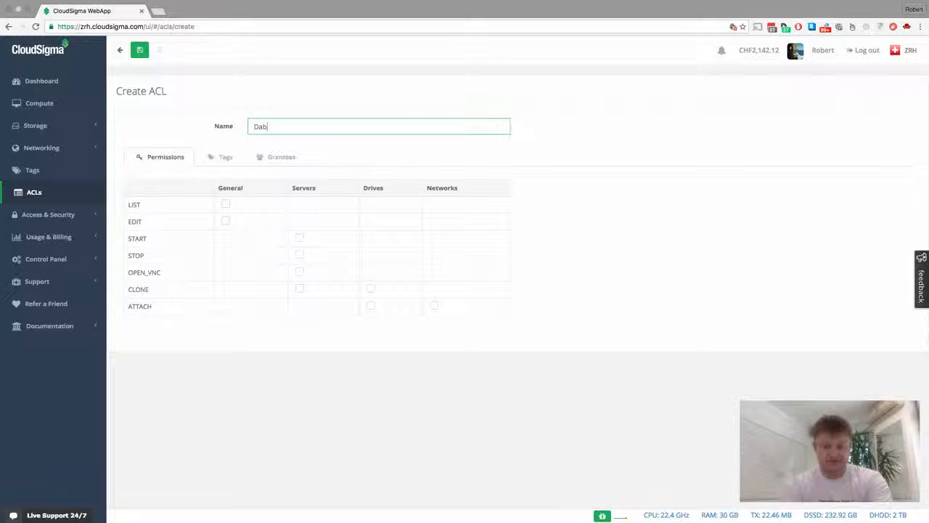
key("BackSpace")
key("BackSpace")
key("BackSpace")
key("BackSpace")
type("tabase Ad")
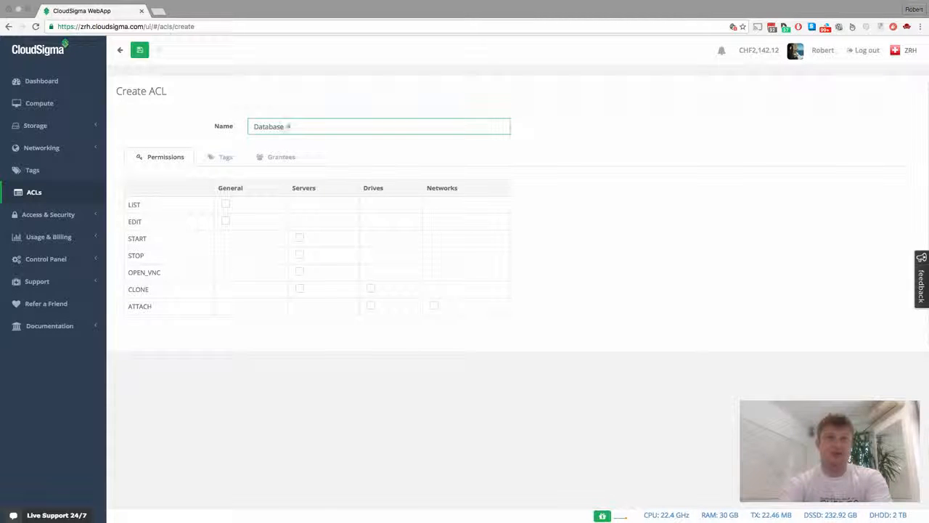
type("min")
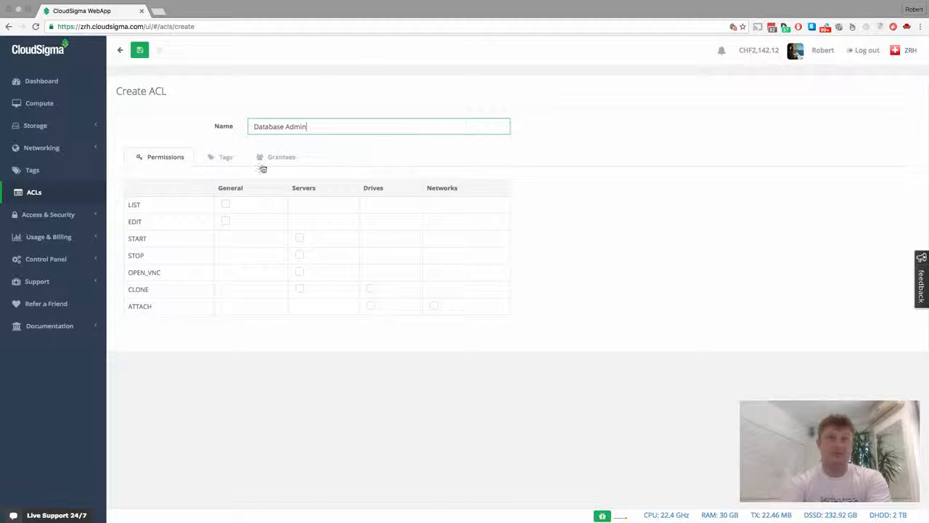
key("Return")
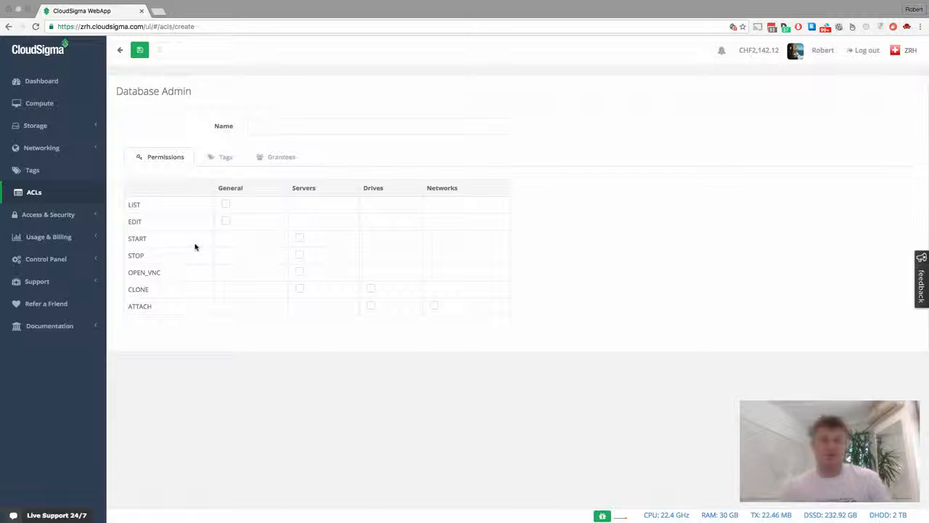
- Grant Database Admin general LIST and EDIT plus server START, STOP and OPEN_VNC permissions
left_click(227, 205)
left_click(227, 222)
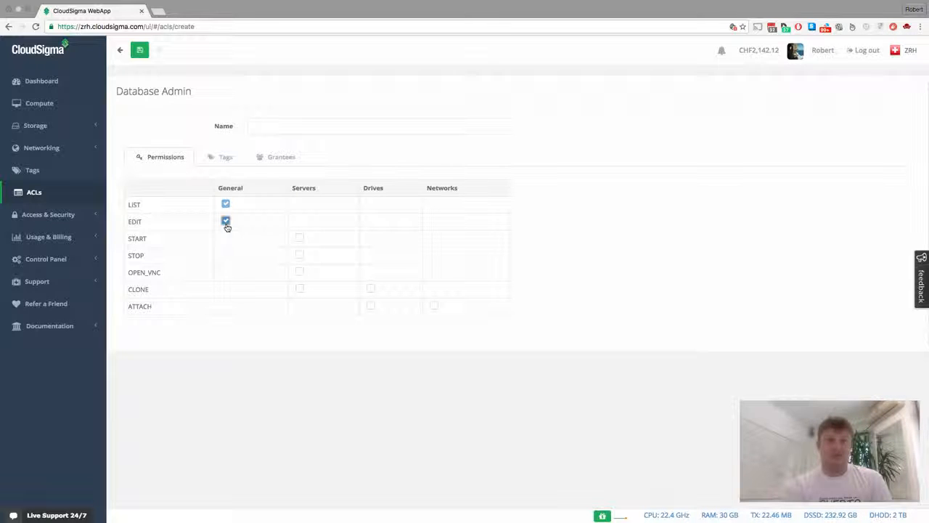
left_click(300, 238)
left_click(300, 254)
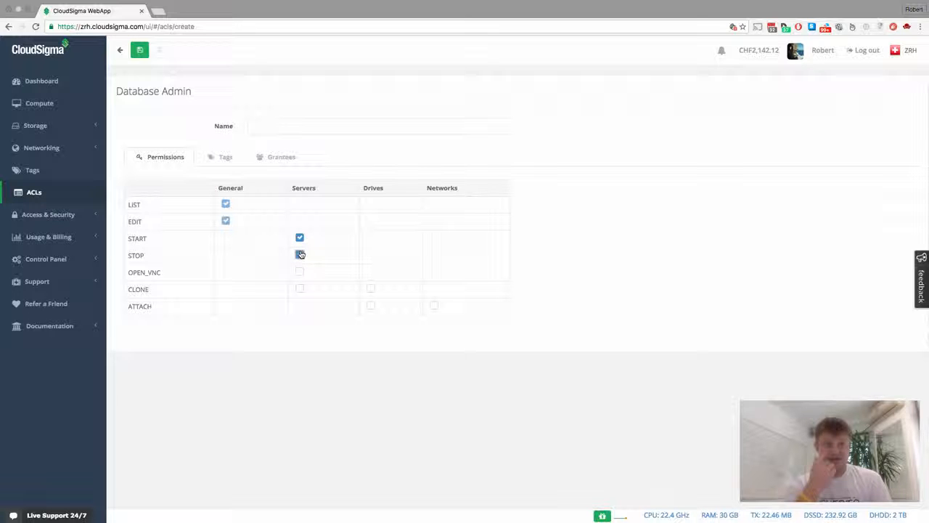
left_click(300, 272)
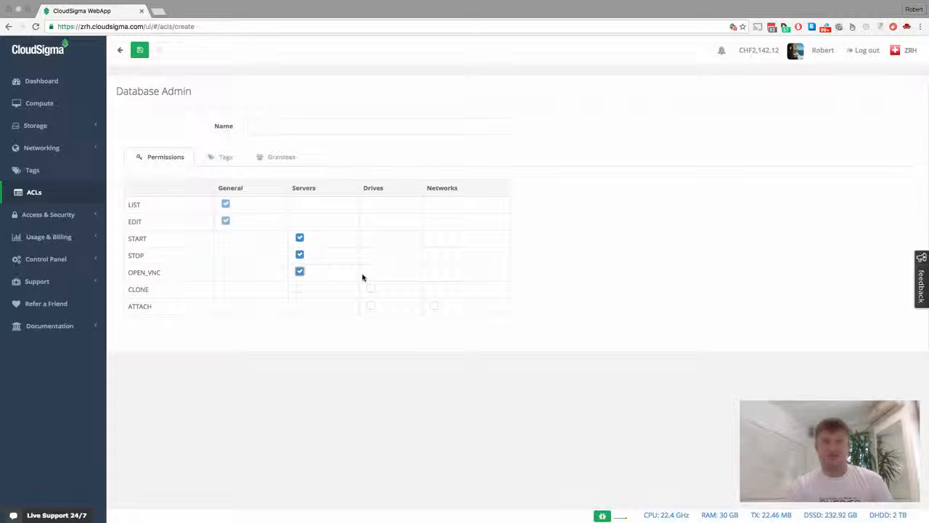
left_click(216, 158)
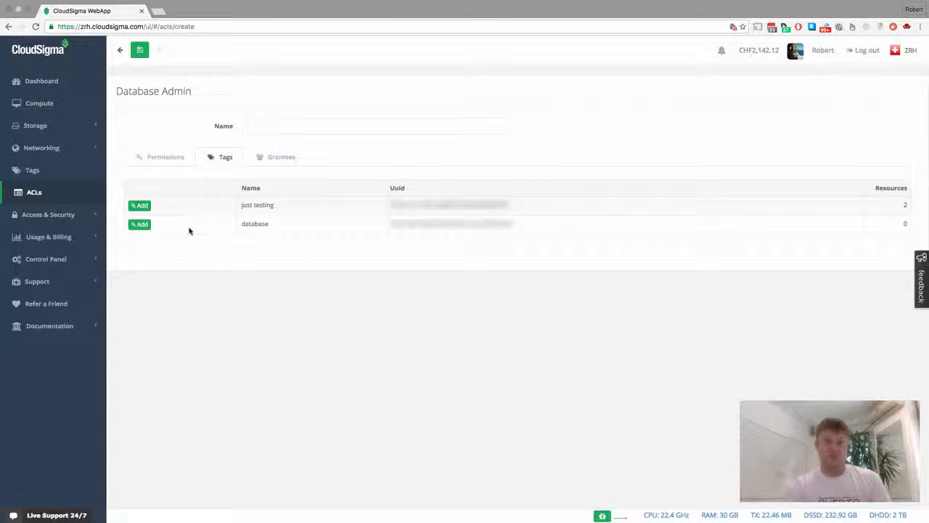
- Add the 'database' tag to the Database Admin ACL, then view its Grantees
left_click(141, 223)
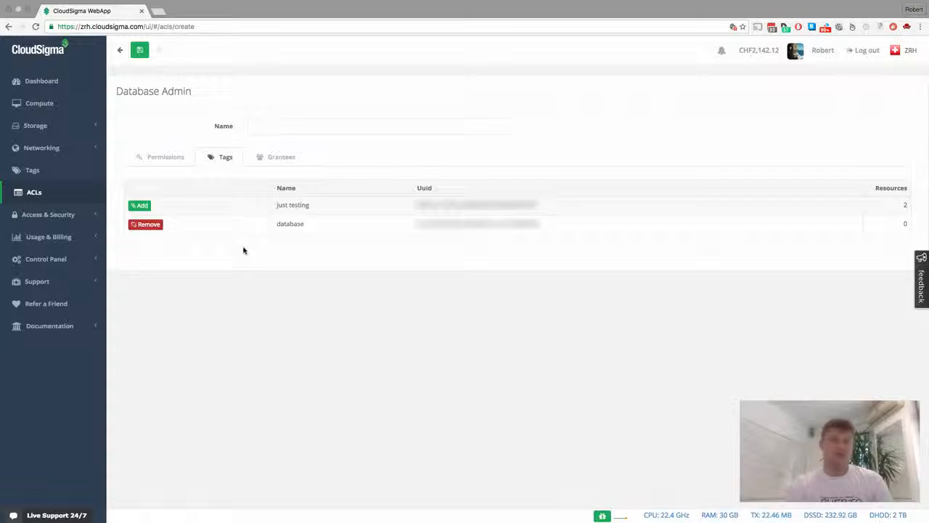
left_click(277, 160)
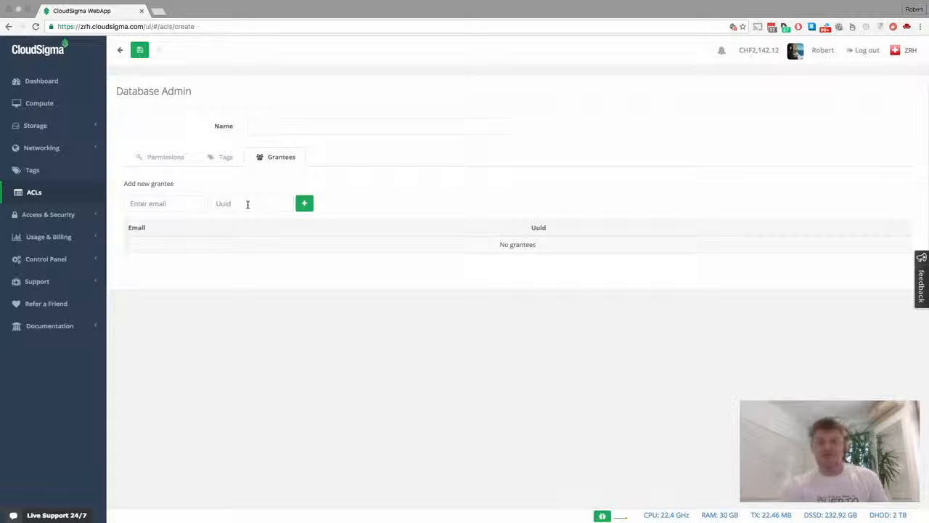
- Add the other account as a grantee by entering its e-mail address and pasting its UUID
left_click(185, 200)
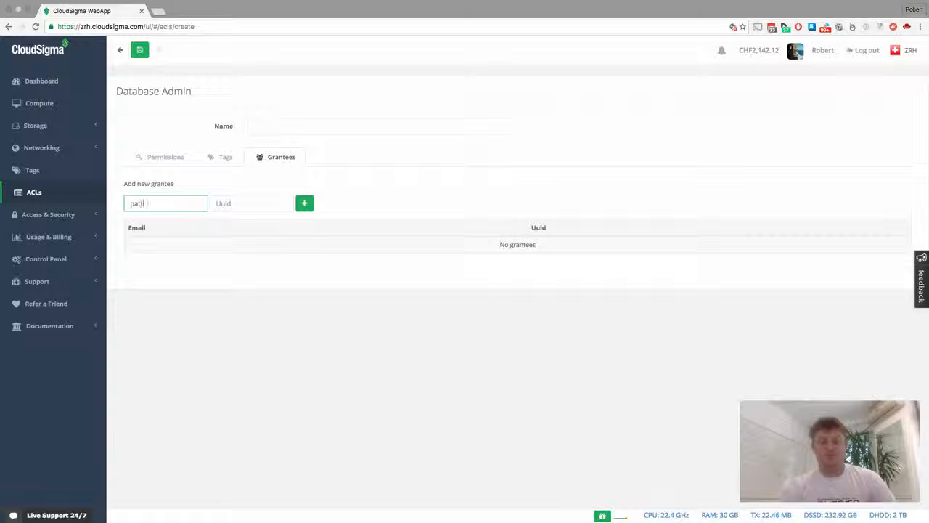
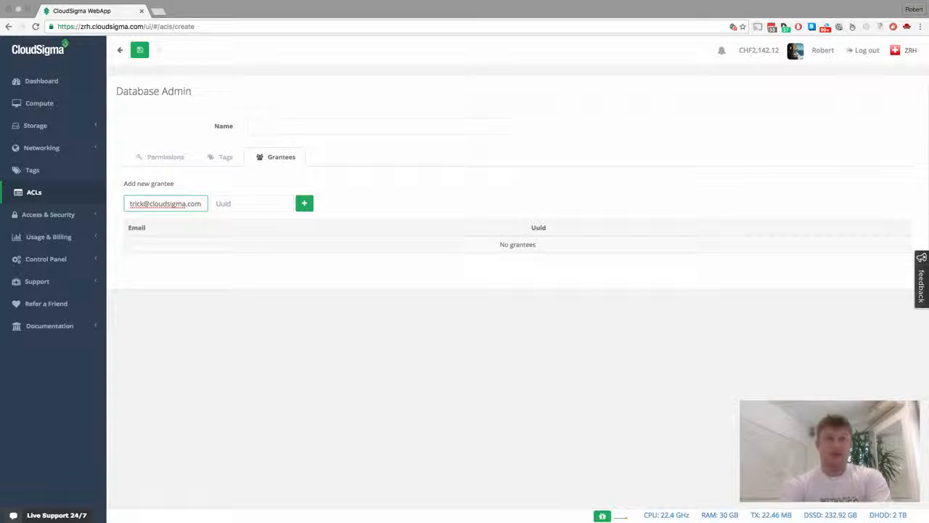
key("Tab")
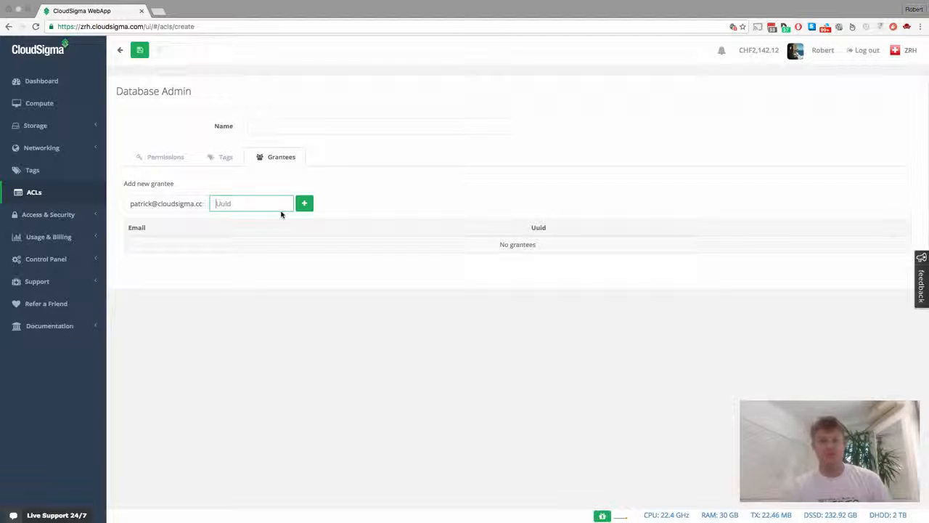
left_click_drag(133, 203, 226, 207)
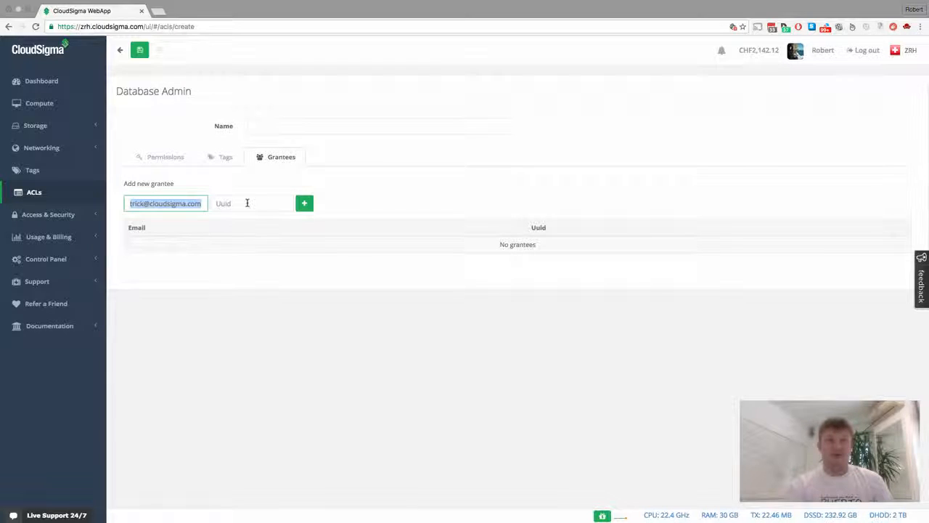
left_click(247, 202)
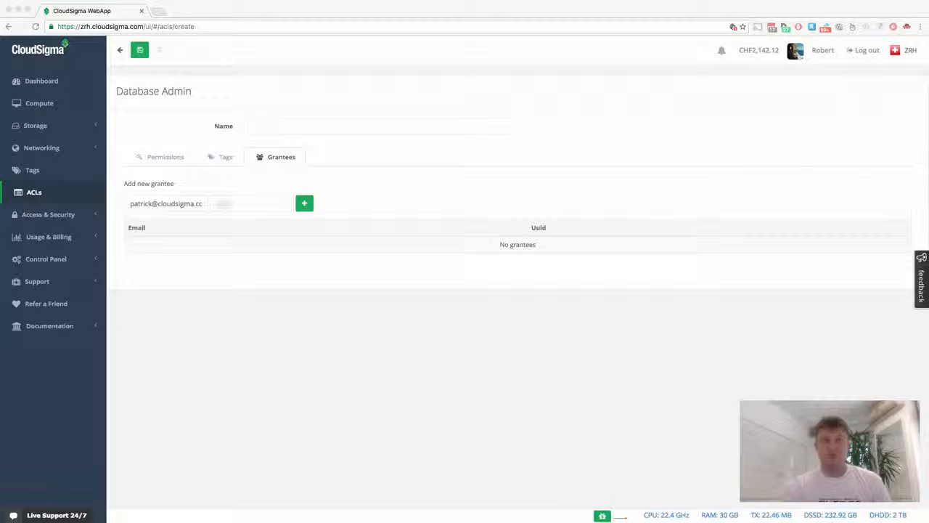
left_click(245, 210)
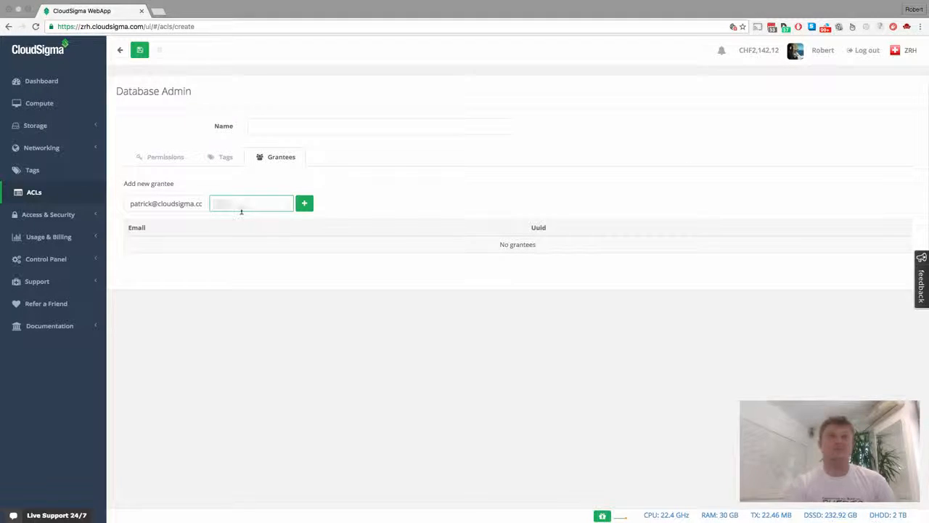
key("super+v")
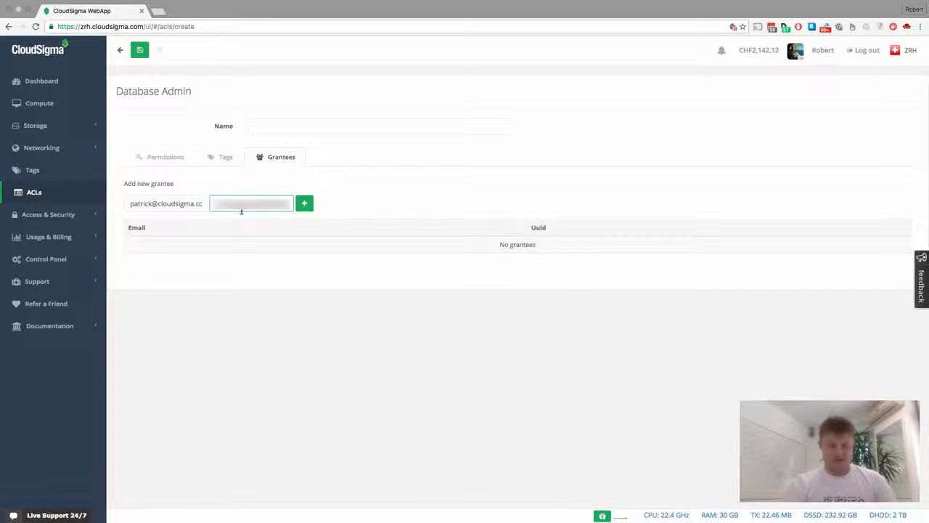
left_click(305, 205)
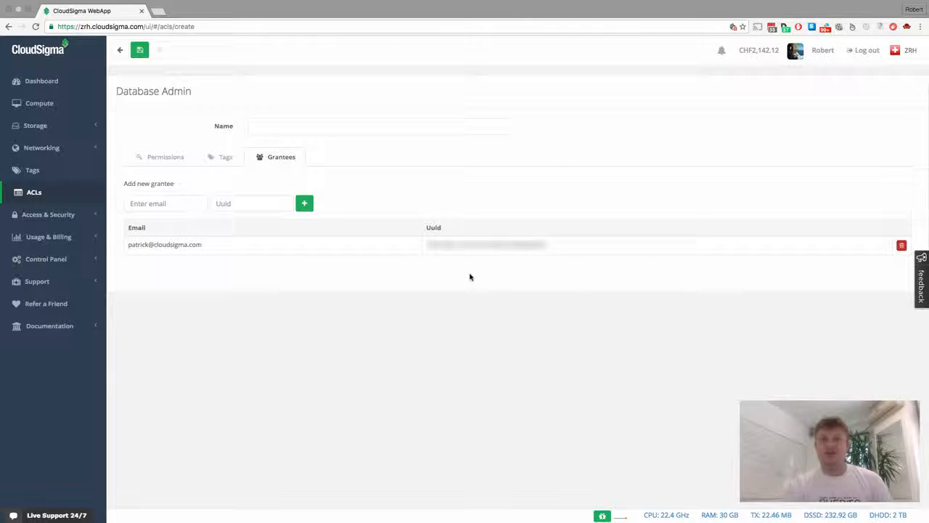
- Save the Database Admin ACL, confirm it in the ACLs list, and return to Compute
left_click(140, 52)
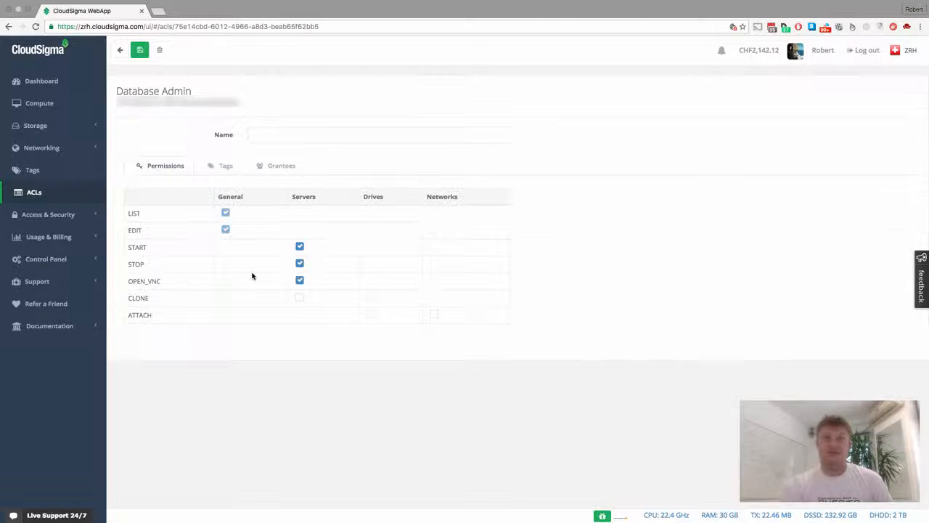
left_click(38, 194)
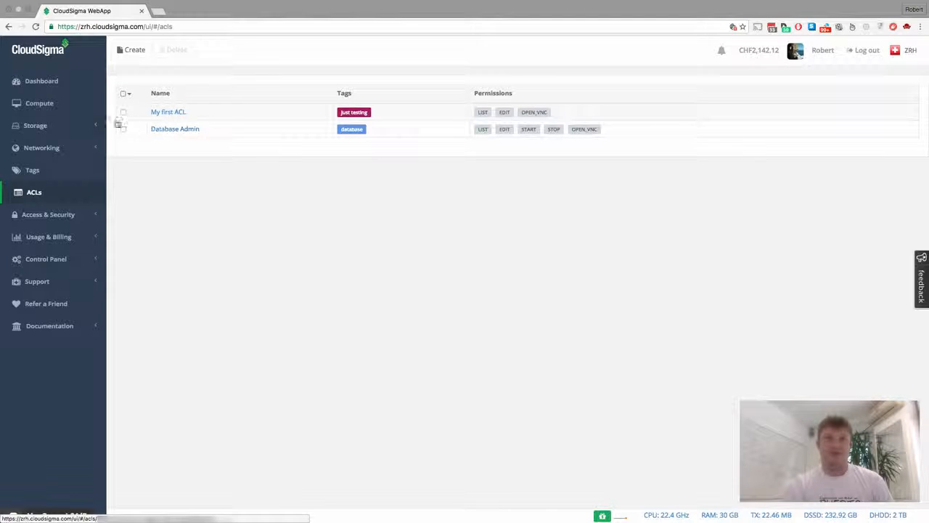
left_click(70, 105)
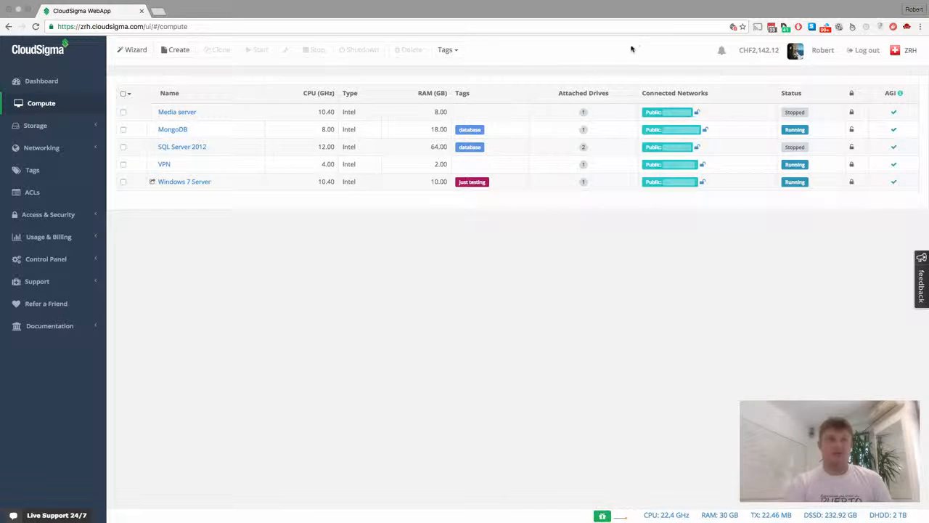
- Reload the page and check MongoDB's sharing info: edit, list, open_vnc, start and stop
left_click(38, 28)
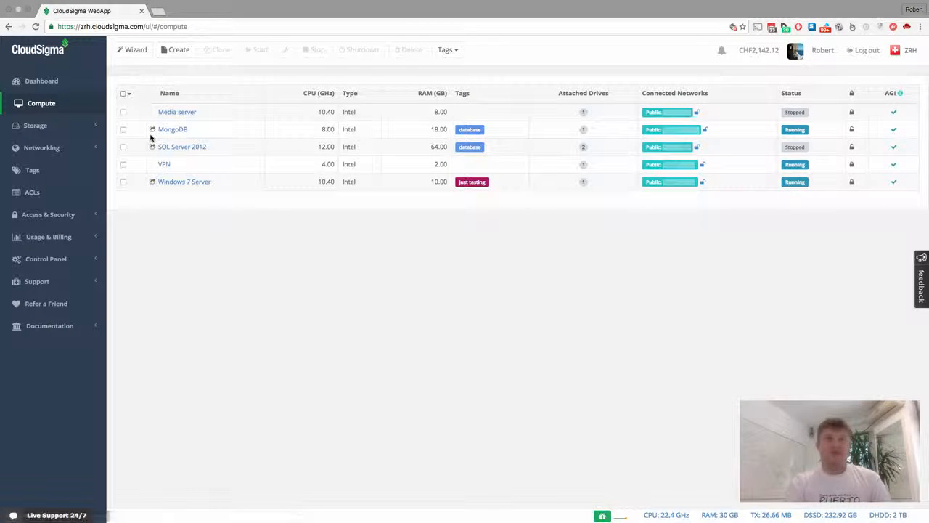
mouse_move(152, 132)
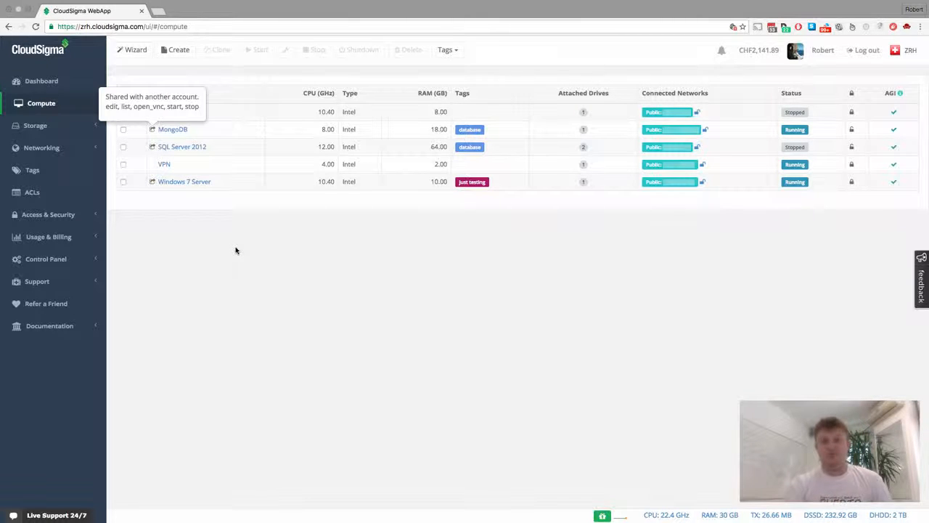
- Log out and sign in as the grantee with its e-mail address and pasted password
left_click(864, 50)
key("Tab")
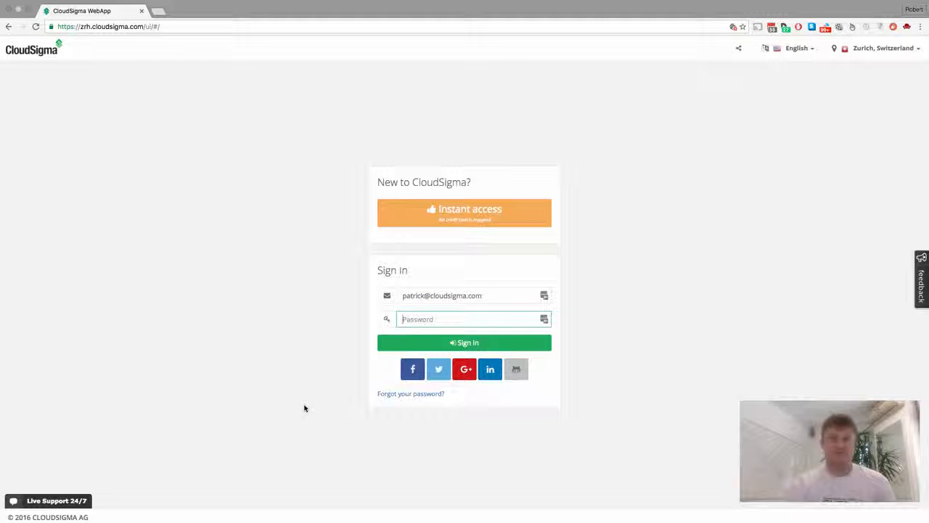
key("super+v")
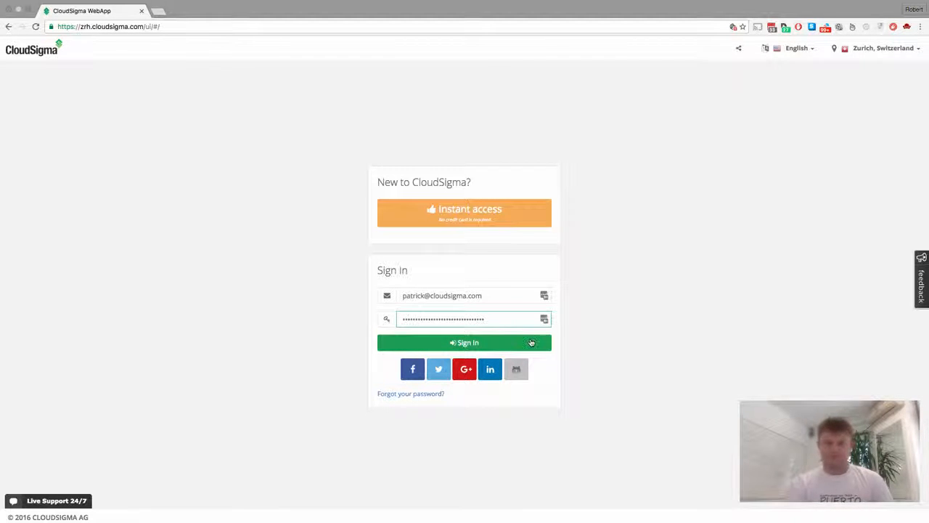
left_click(486, 345)
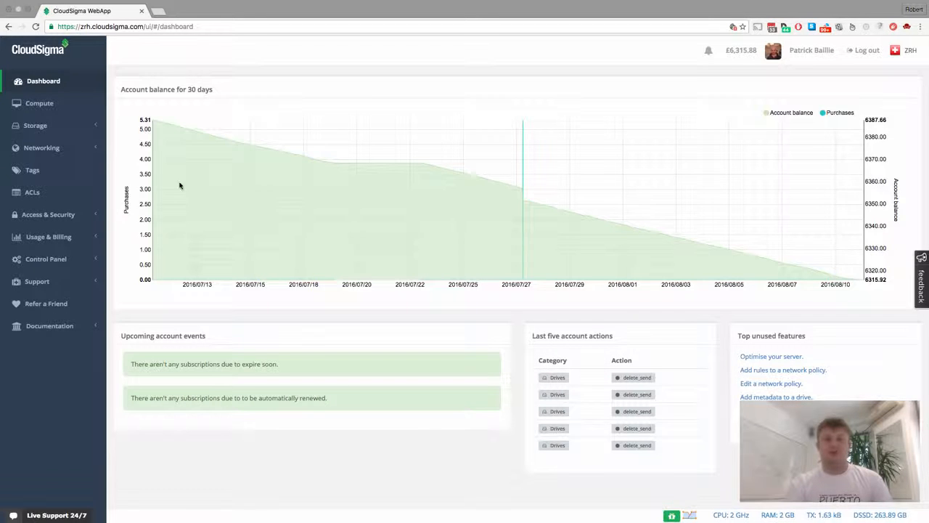
- Inspect the shared MongoDB and SQL Server 2012 servers and their shared drives, ending on Compute
left_click(39, 104)
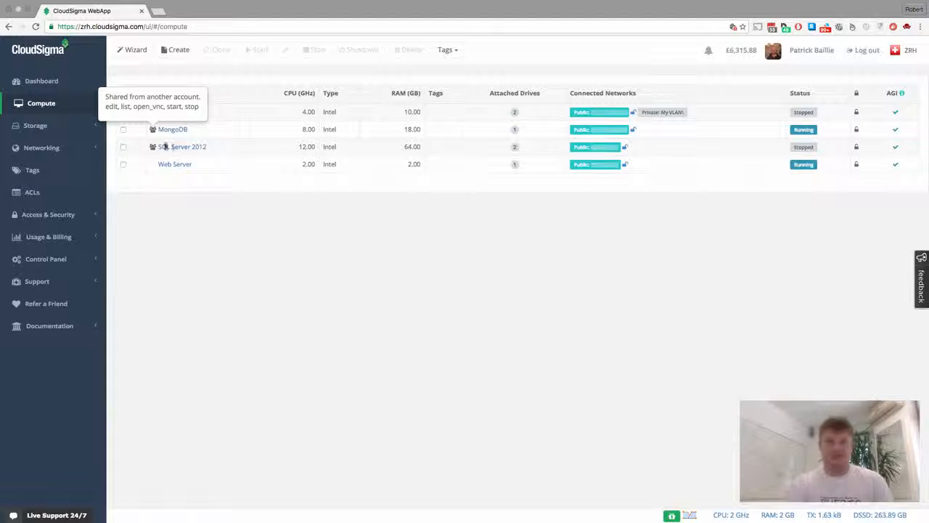
left_click(51, 127)
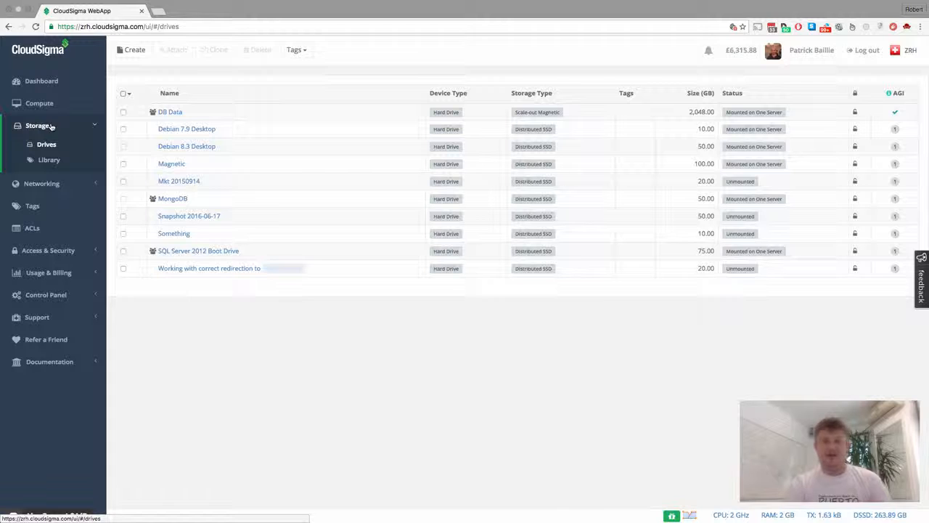
mouse_move(185, 166)
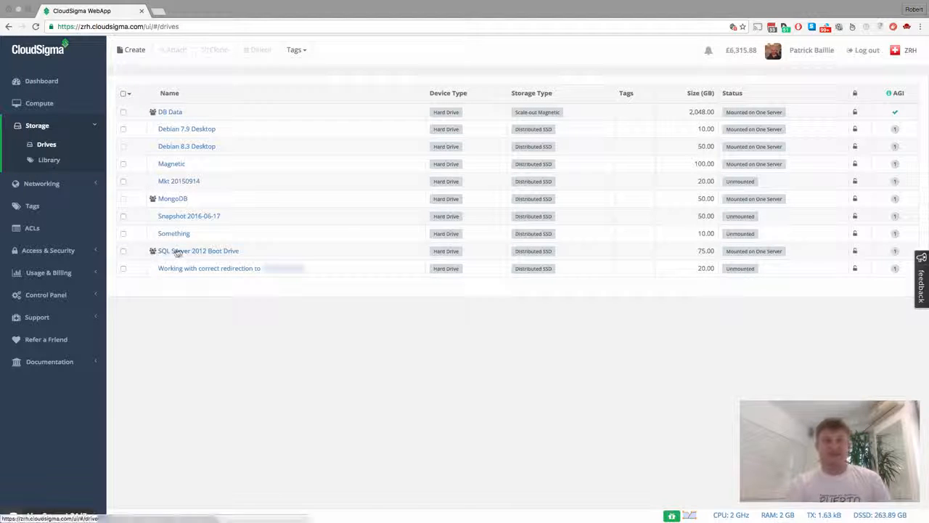
mouse_move(156, 114)
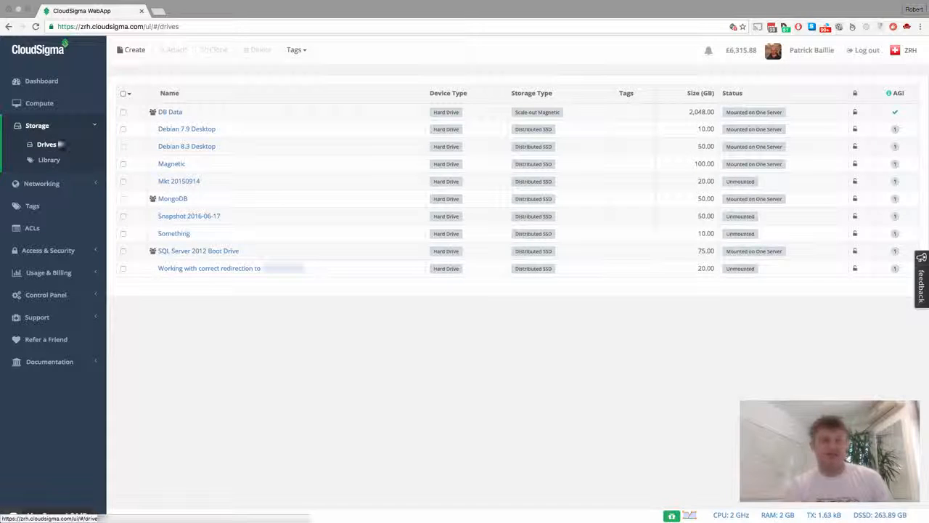
left_click(40, 103)
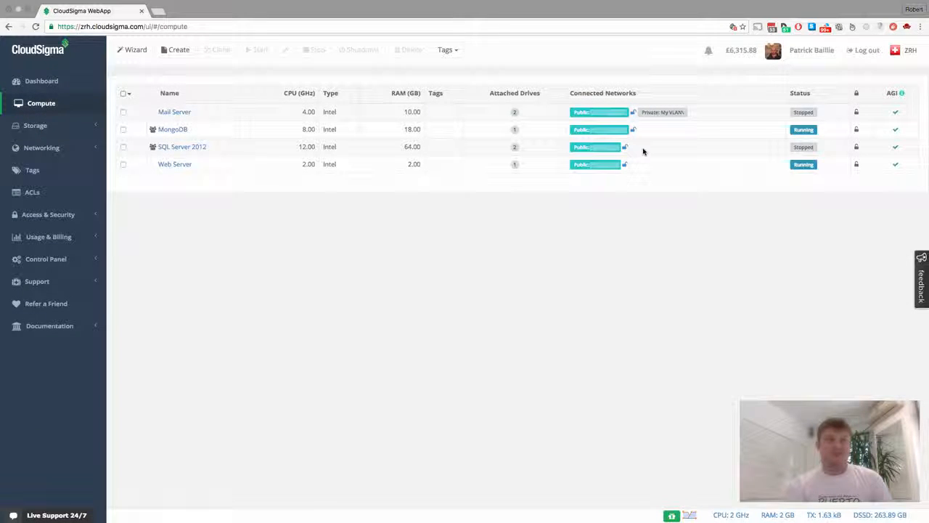
- Open the shared MongoDB server, stop it with confirmation, then start it again
left_click(172, 130)
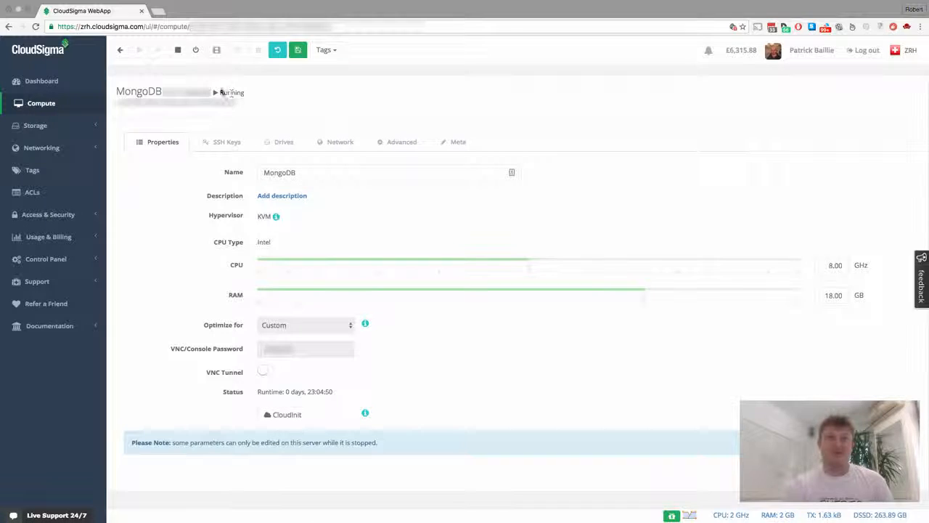
left_click(178, 49)
left_click(552, 170)
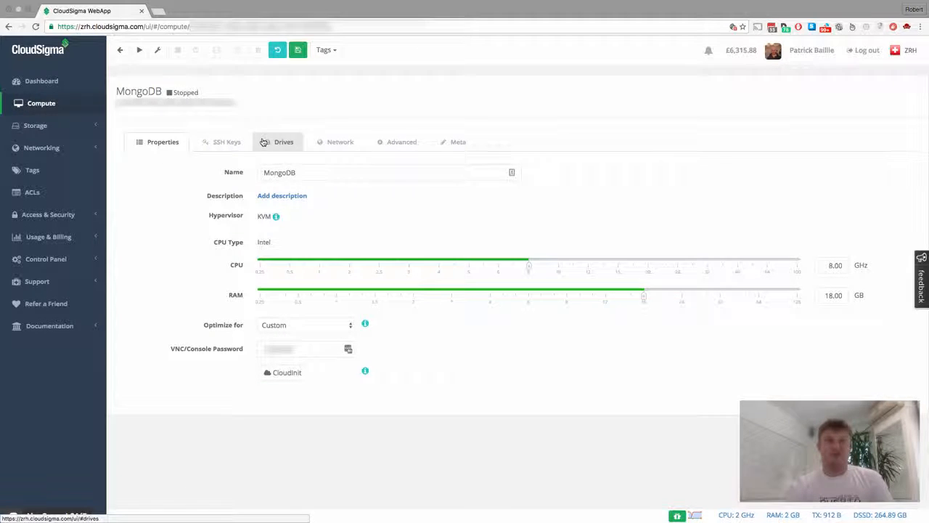
left_click(140, 49)
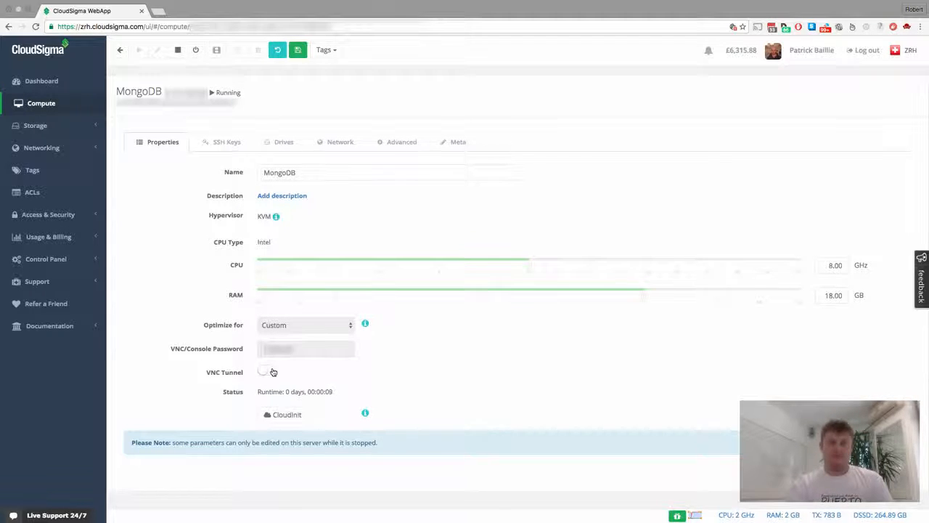
- Enable the VNC tunnel, open MongoDB's VNC console, then close it
left_click(273, 372)
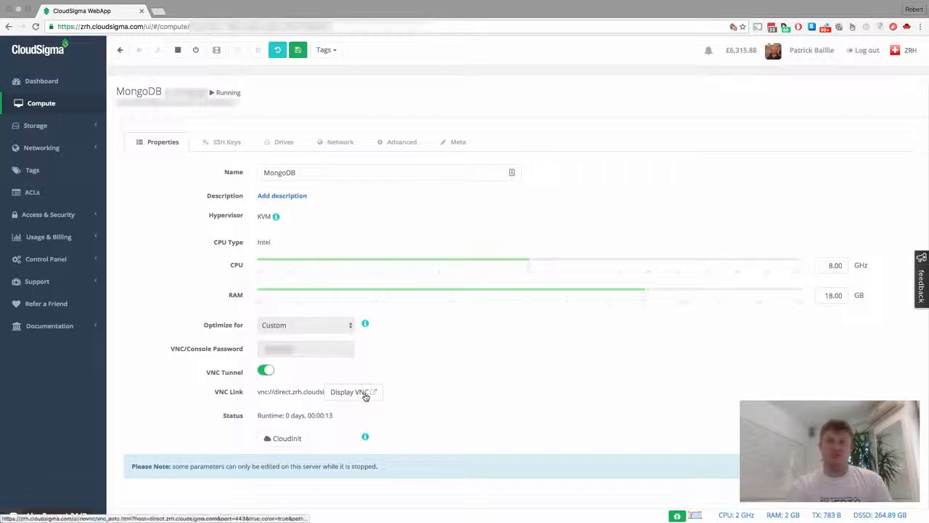
left_click(365, 395)
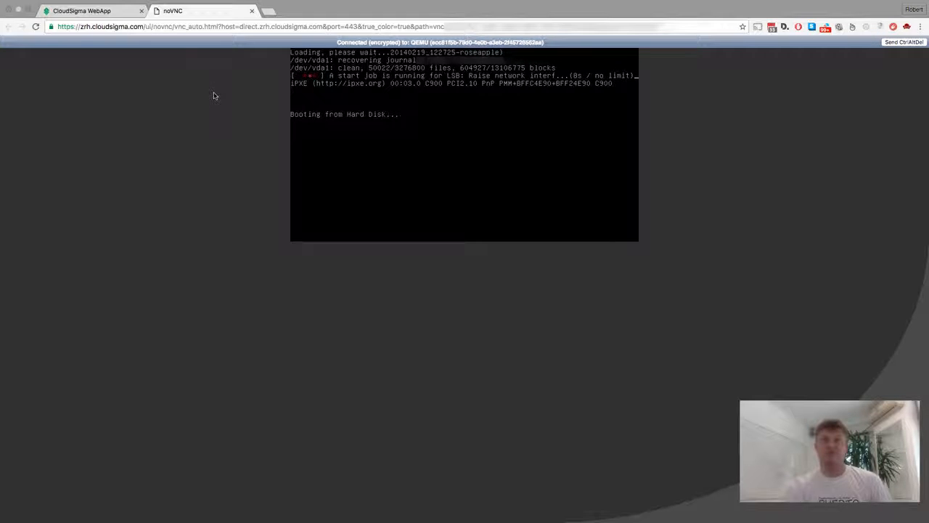
left_click(251, 11)
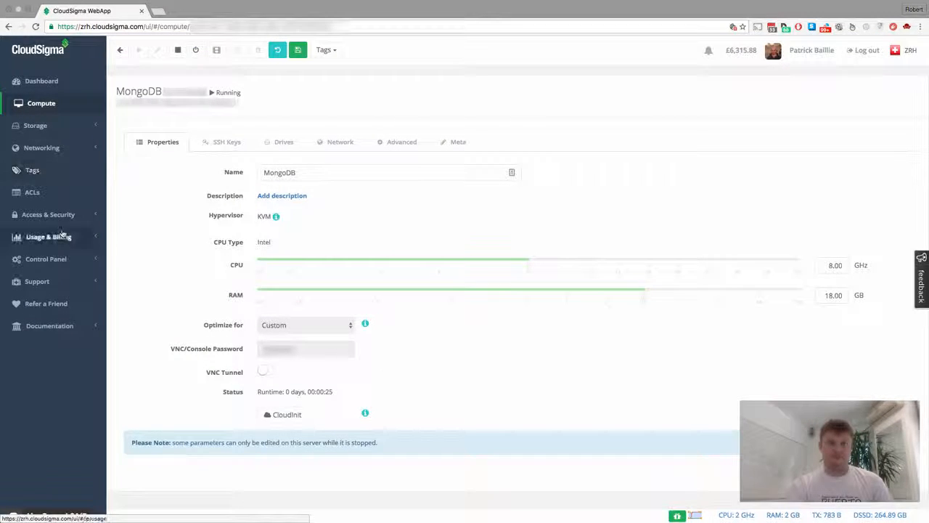
- View the grantee's empty ACLs page, then go back to the Compute server list
left_click(36, 192)
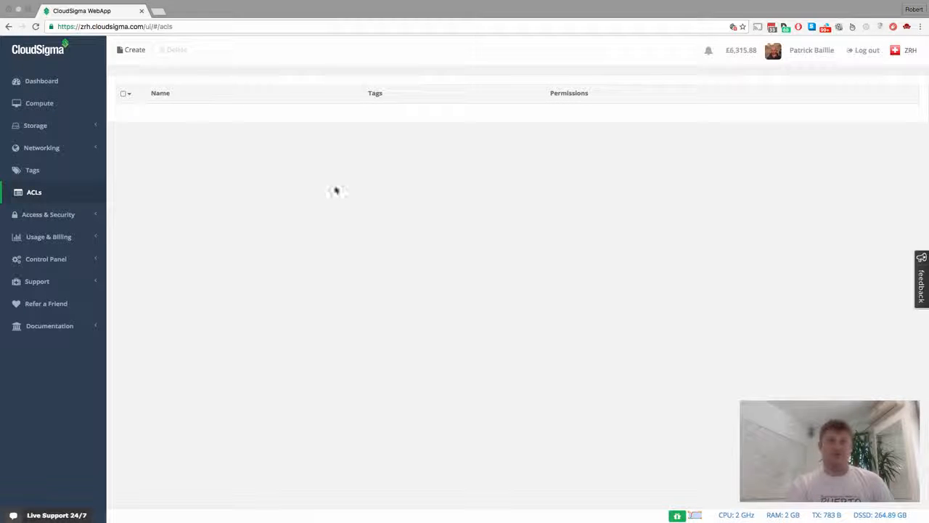
left_click(69, 106)
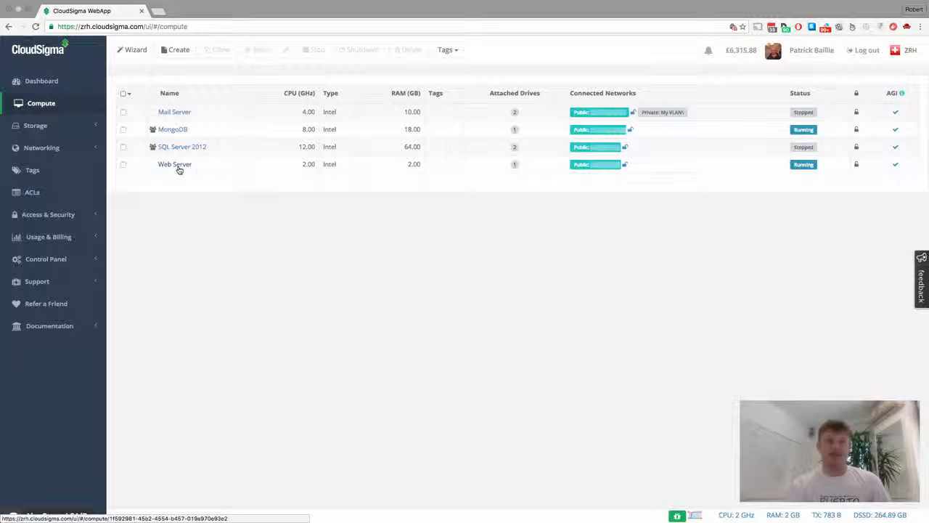